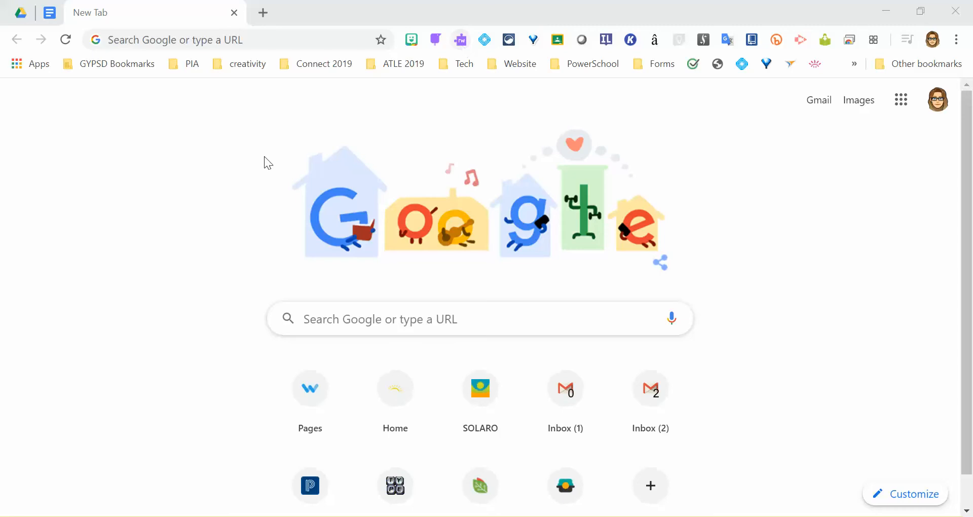
Step: Open the Educational Technology Information 2019/2020 document and toggle the Read&Write toolbar off and back on
left_click(54, 14)
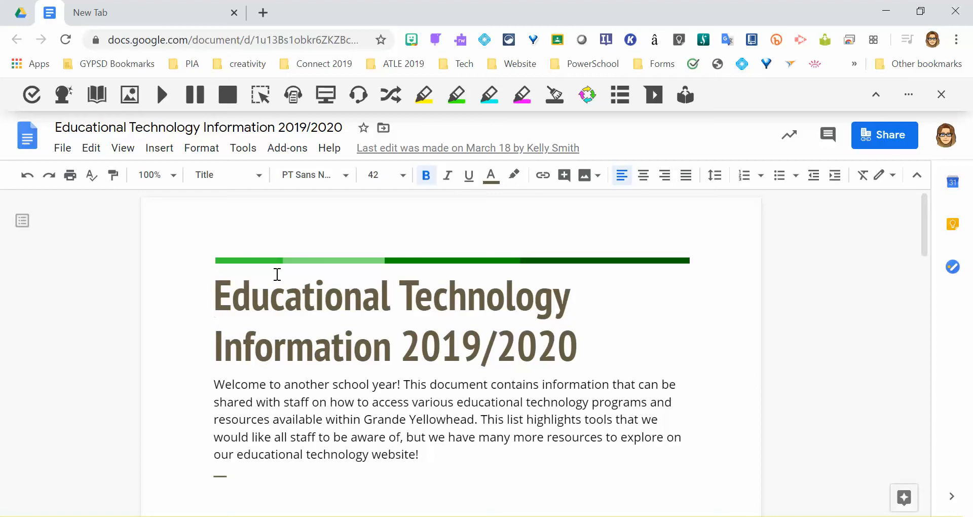
left_click(461, 40)
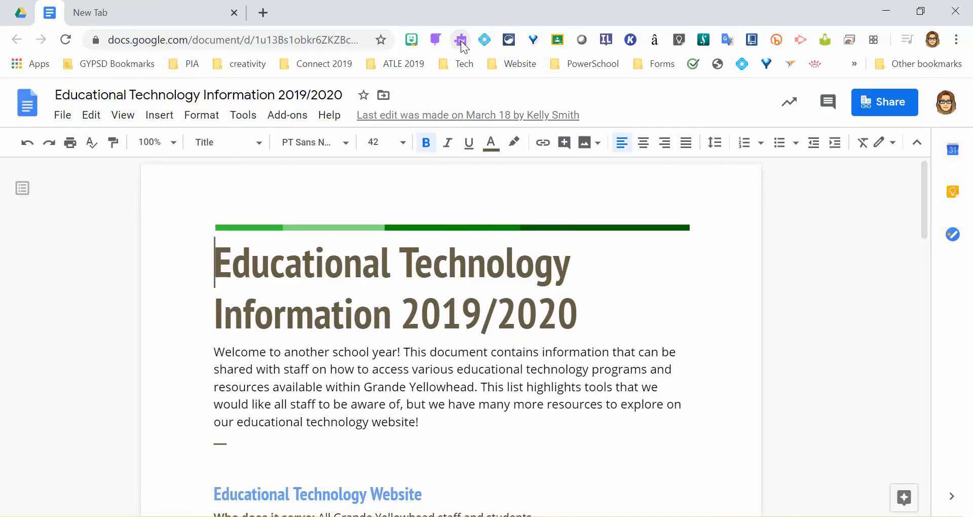
left_click(461, 40)
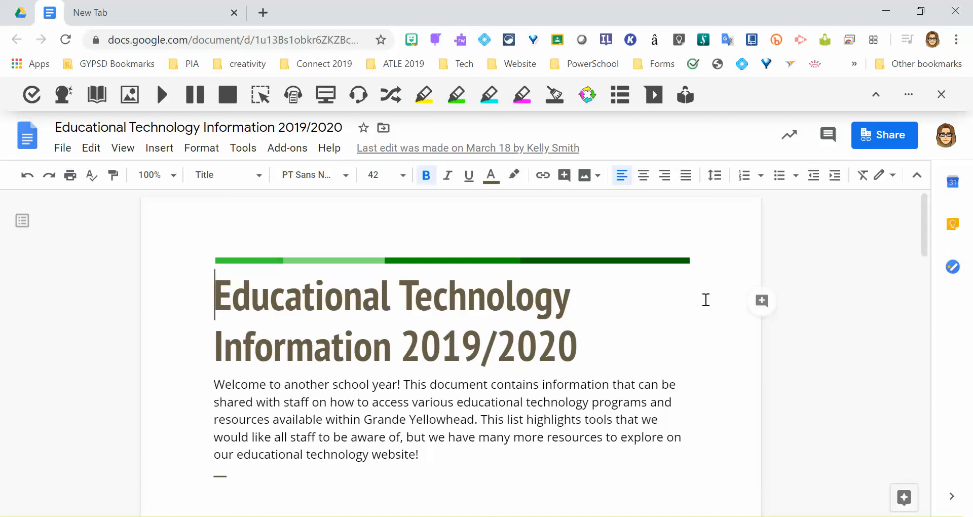
Step: Have the introductory paragraph read aloud from "Welcome to another school year!" and pause the playback partway through
scroll(705, 299, "down", 1)
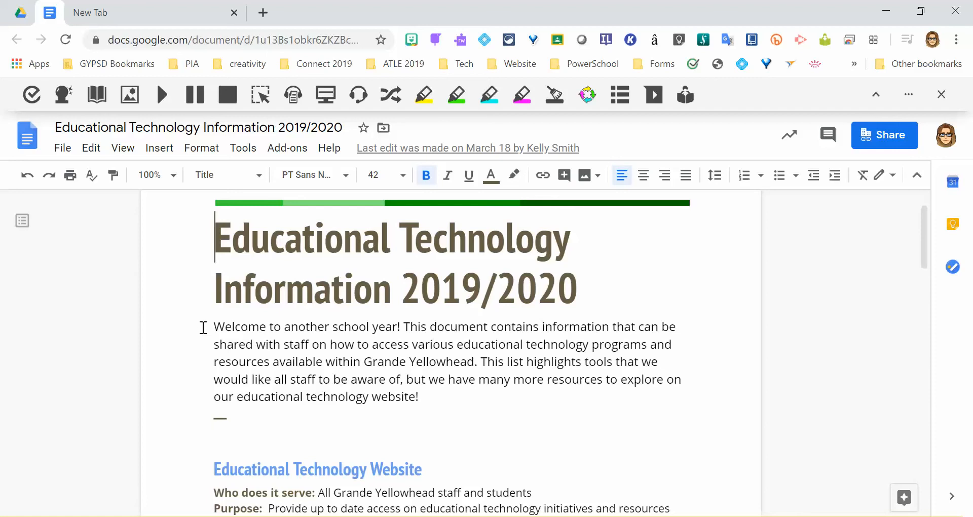
left_click(212, 327)
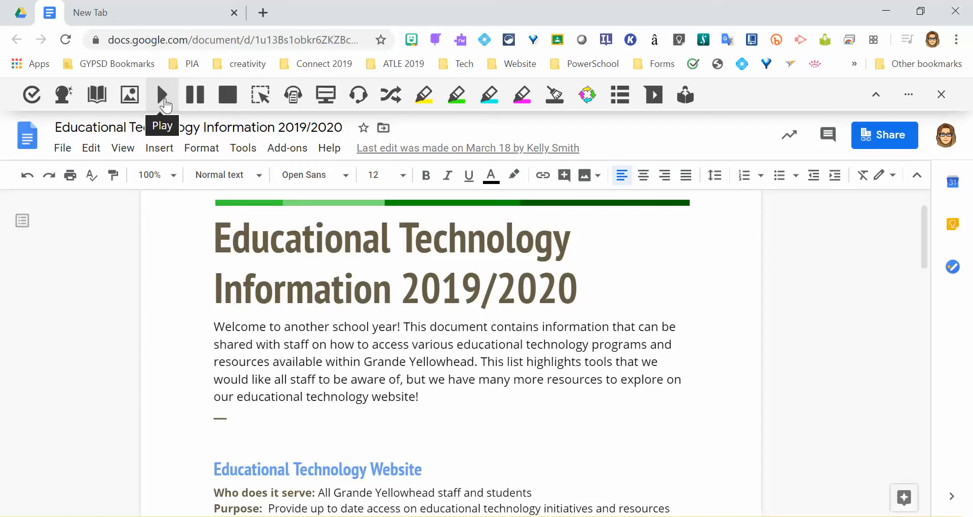
left_click(163, 94)
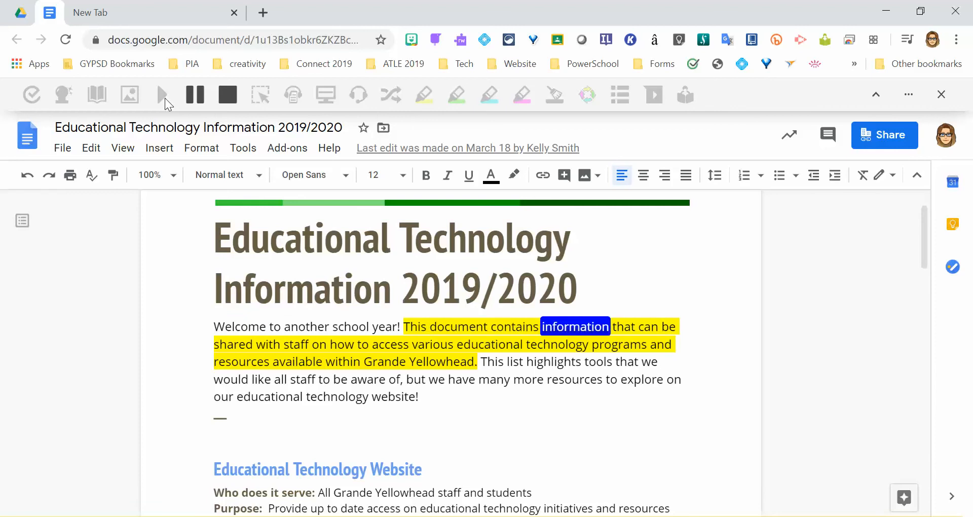
left_click(199, 104)
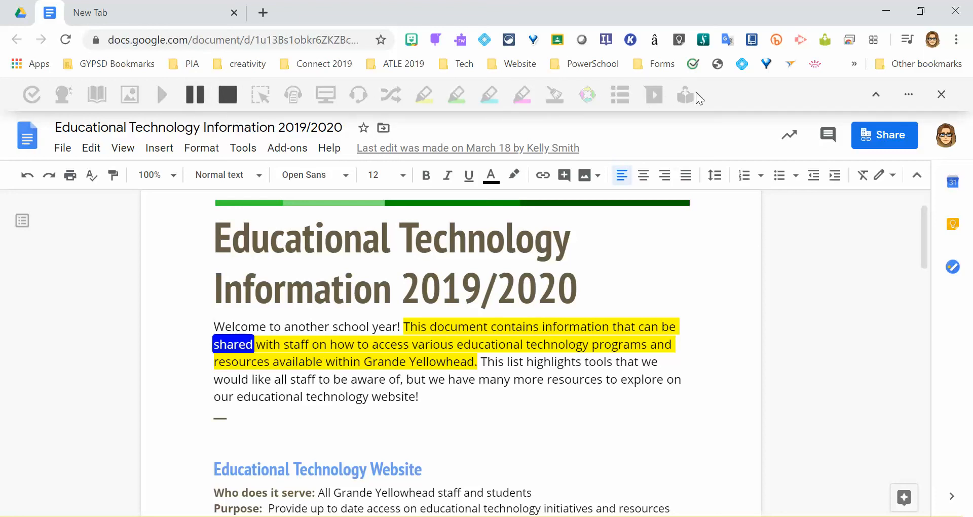
Step: Set the speech voice to US English Tom, try out the reading speed setting, and save the speech options
left_click(909, 96)
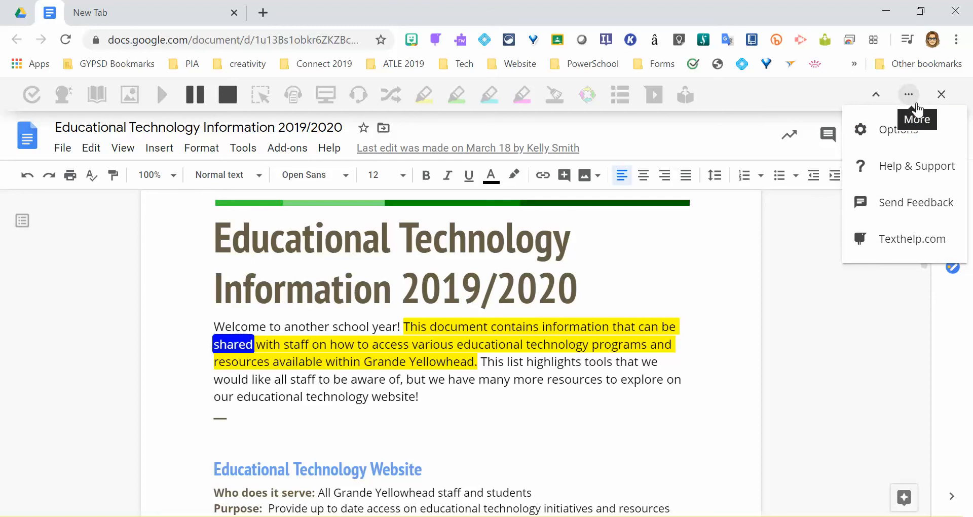
left_click(910, 131)
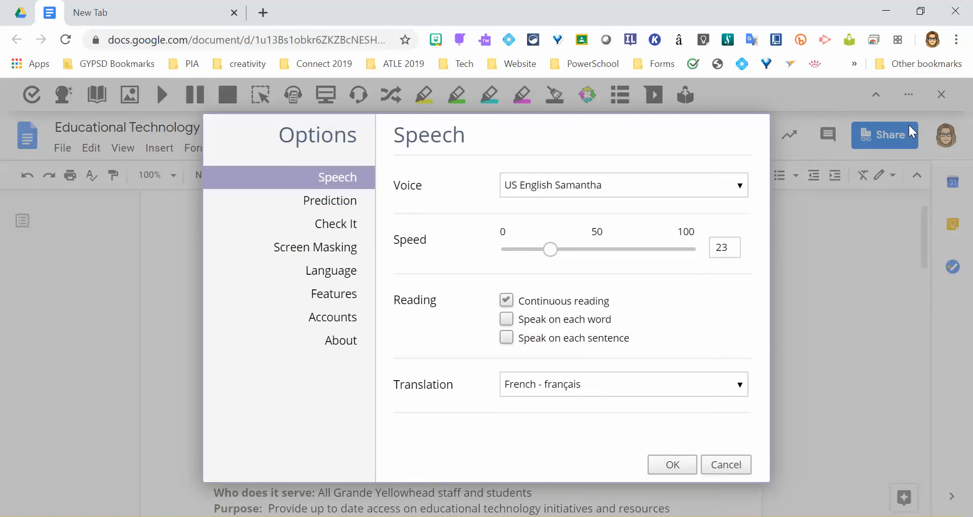
left_click(741, 186)
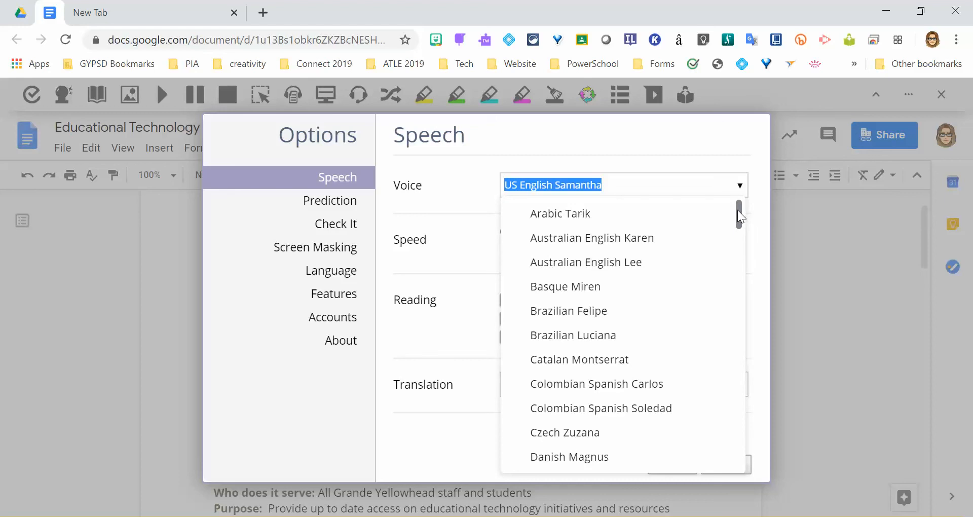
left_click_drag(737, 210, 721, 384)
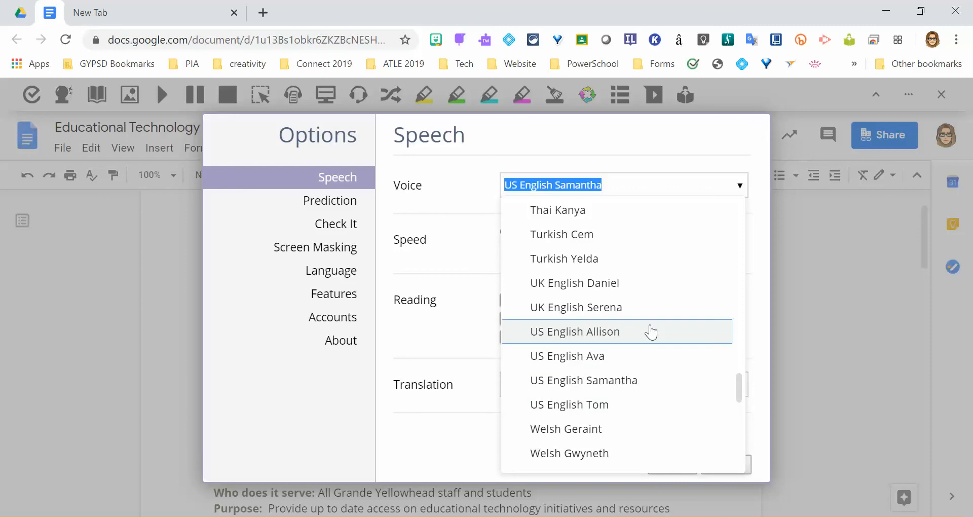
left_click(626, 400)
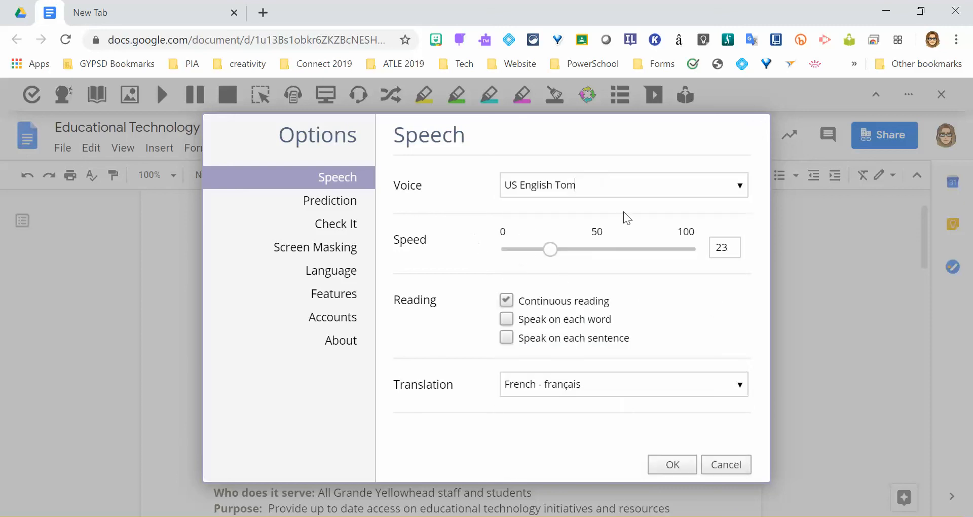
left_click(596, 248)
left_click_drag(601, 256, 550, 250)
left_click(656, 469)
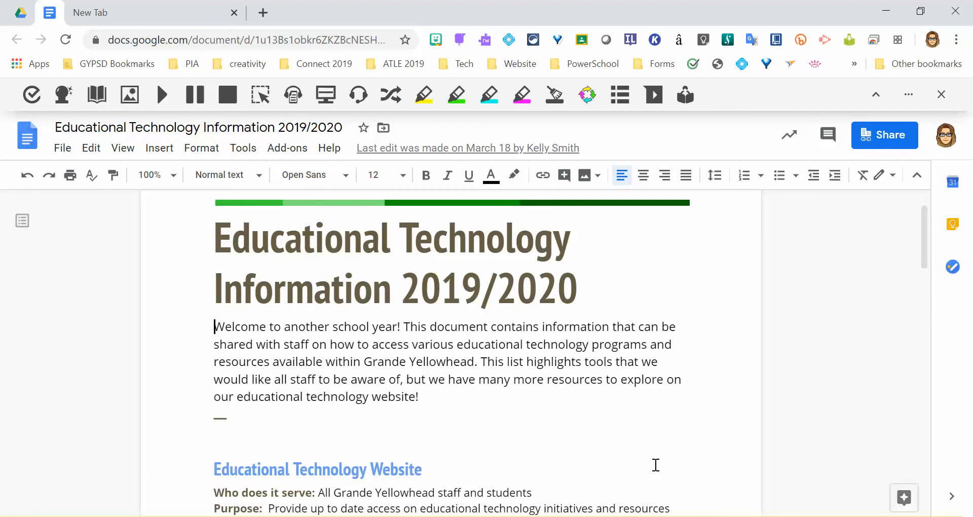
Step: Play the welcome paragraph aloud with the newly chosen voice and stop the playback
left_click(162, 95)
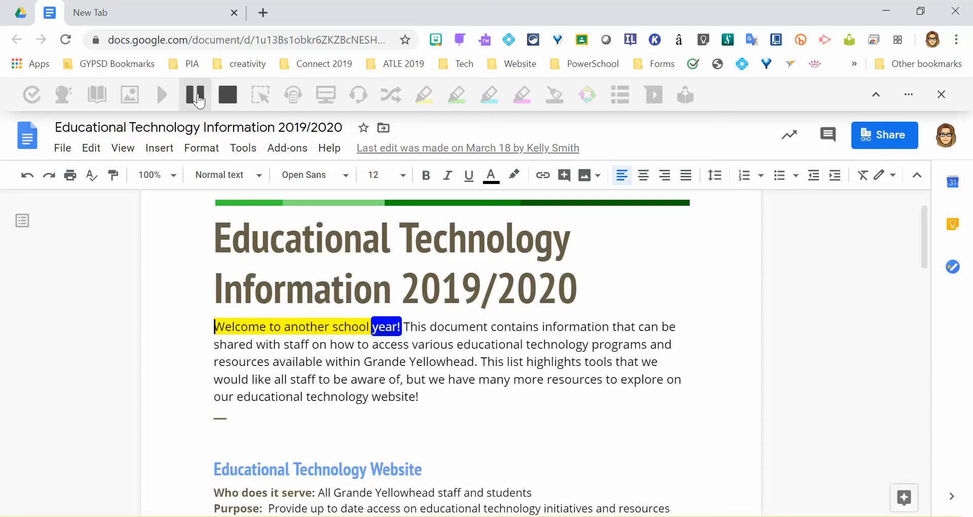
left_click(230, 100)
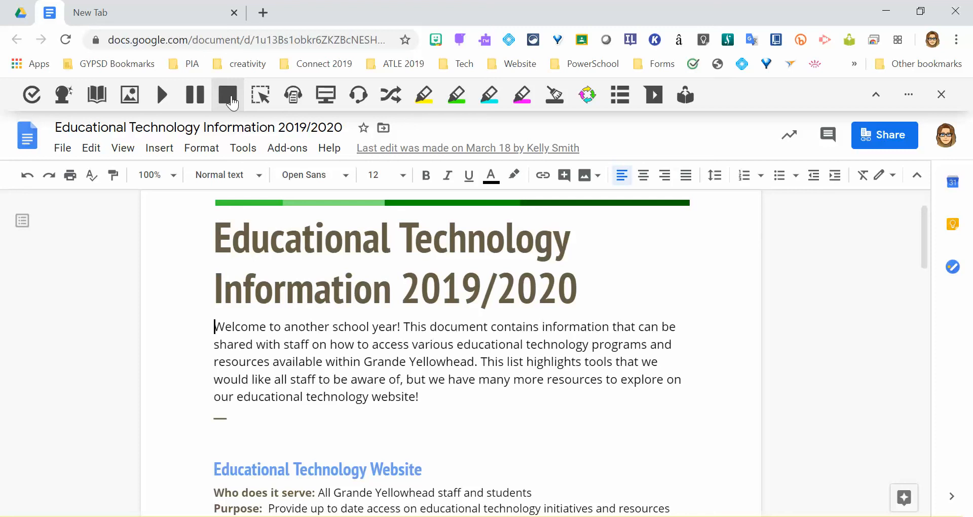
Step: Dictate a few sentences on a new line at the document's end using Talk&Type, allowing microphone access, and stop the recording
scroll(495, 382, "down", 15)
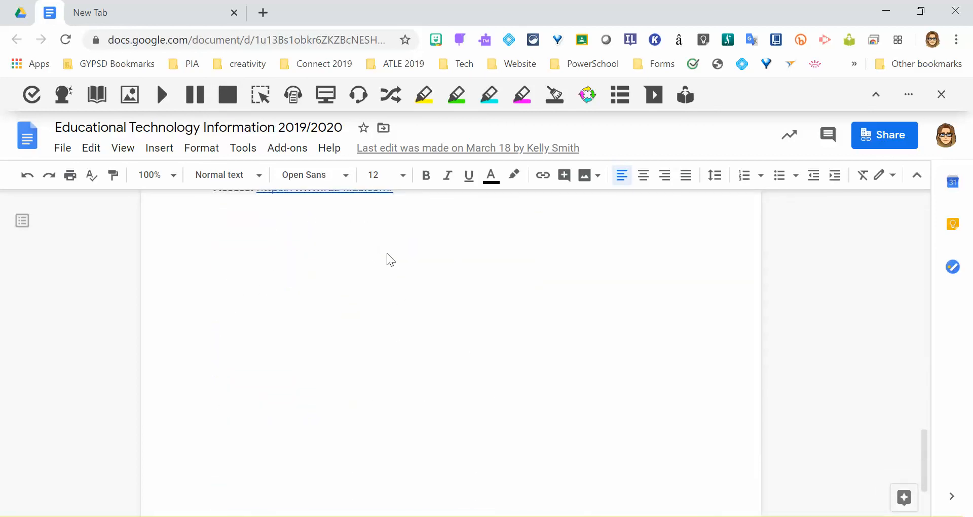
left_click(428, 228)
key("Return")
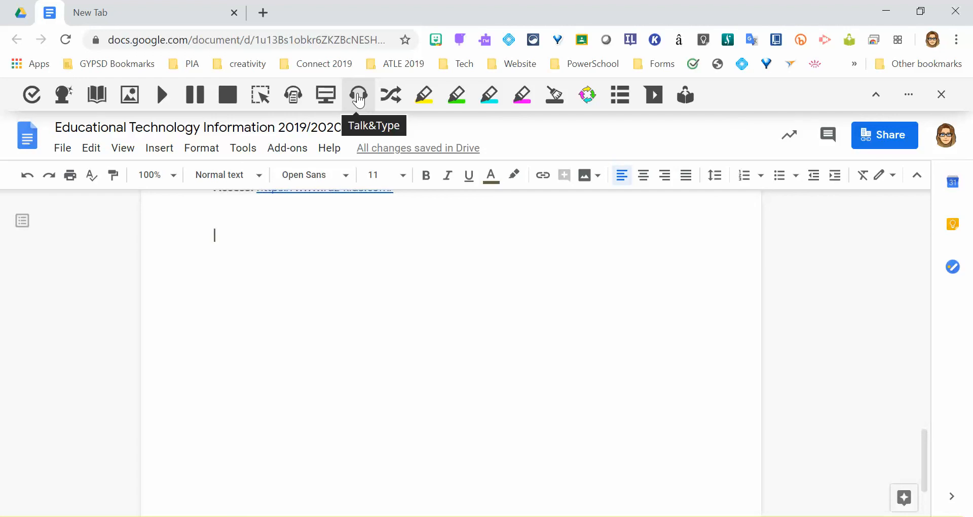
left_click(358, 101)
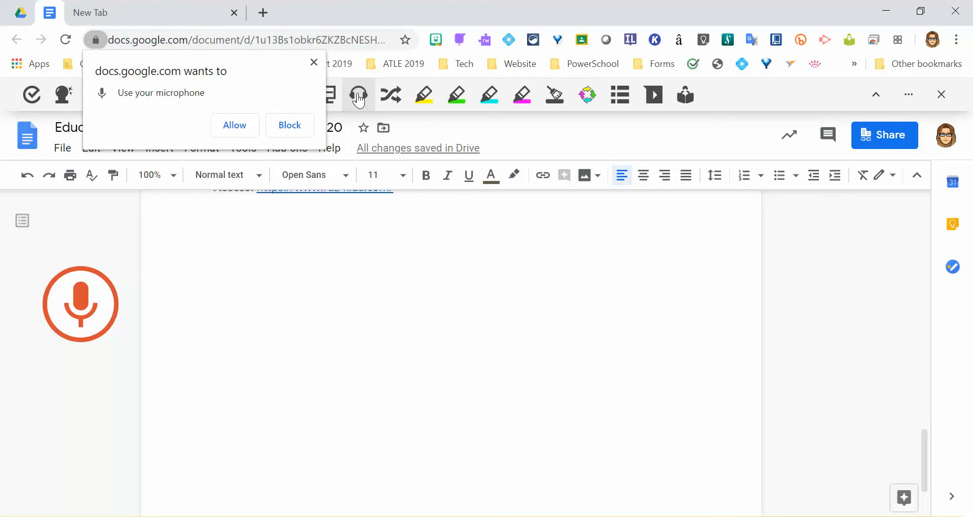
left_click(225, 127)
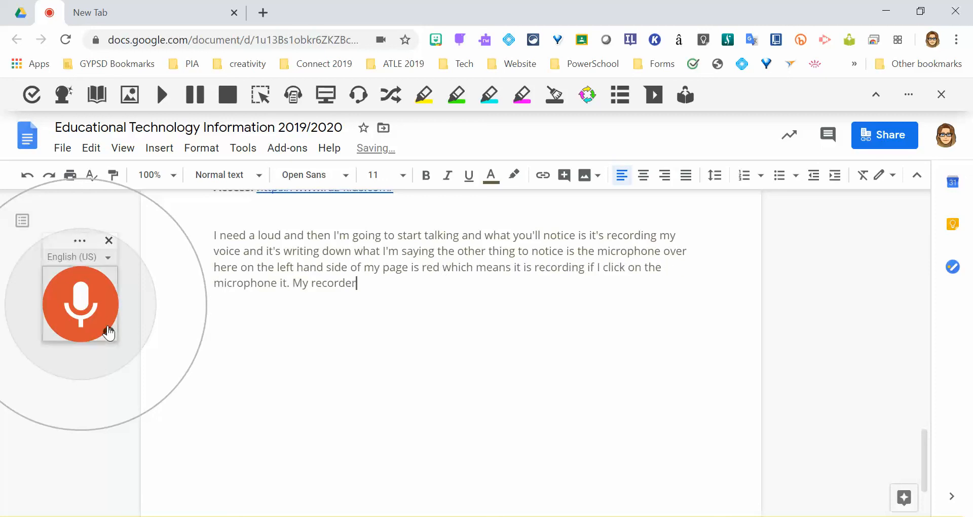
left_click(108, 332)
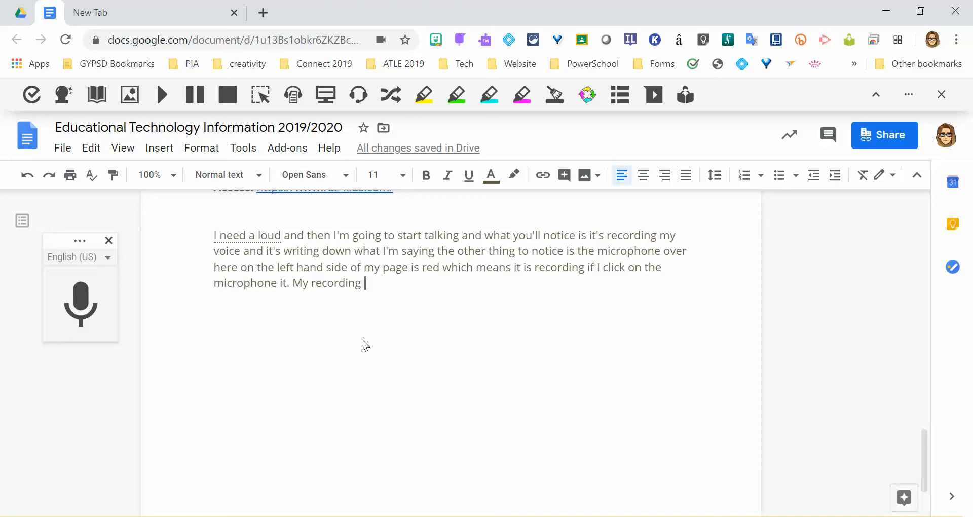
Step: Search the web for "national geographic kids" in the other tab and open the site's Animals page
left_click(116, 16)
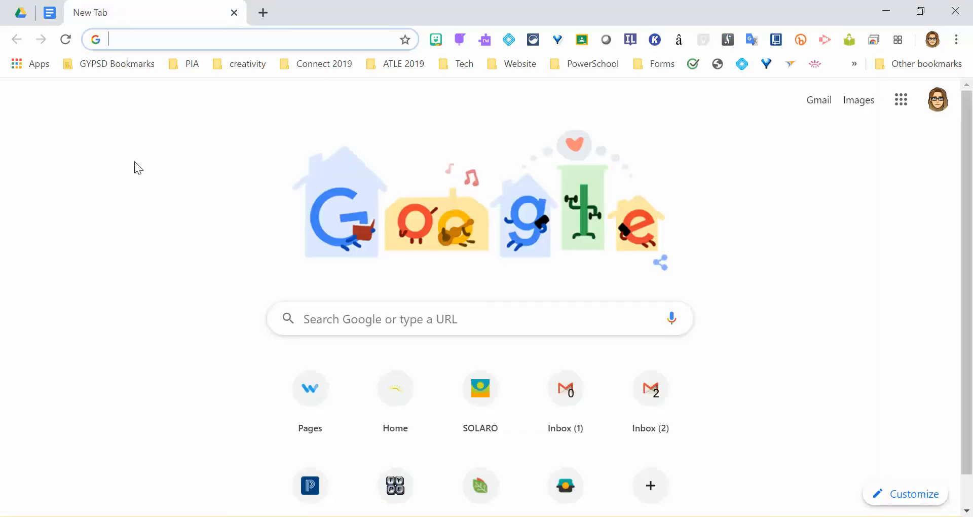
type("national geographic kids")
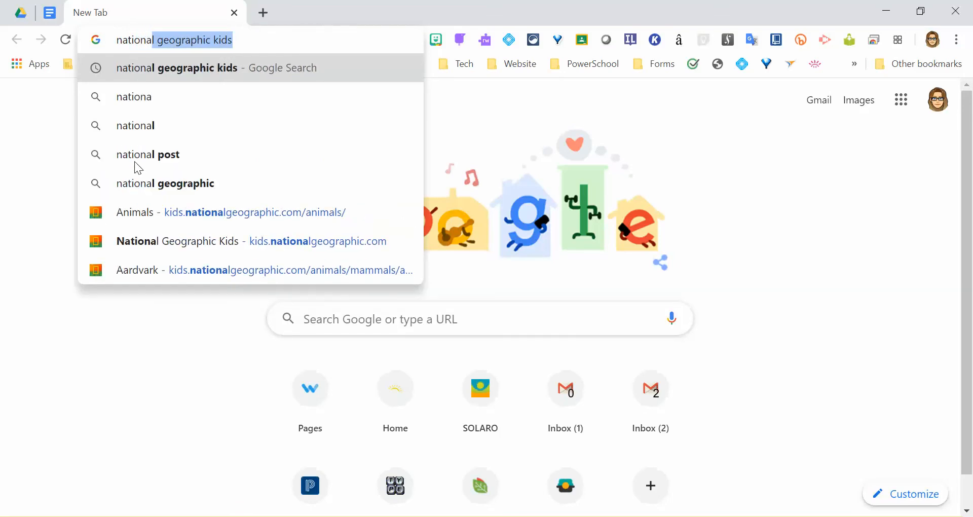
left_click(215, 68)
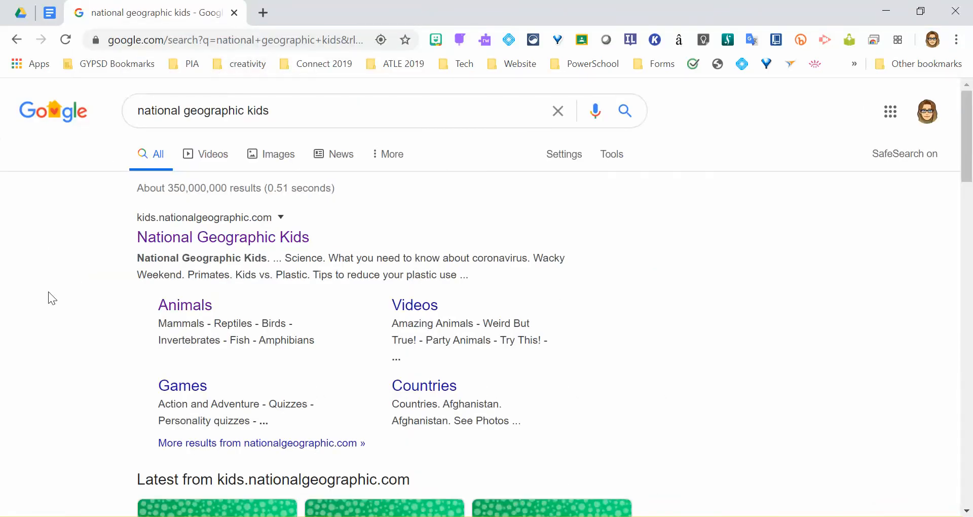
left_click(187, 306)
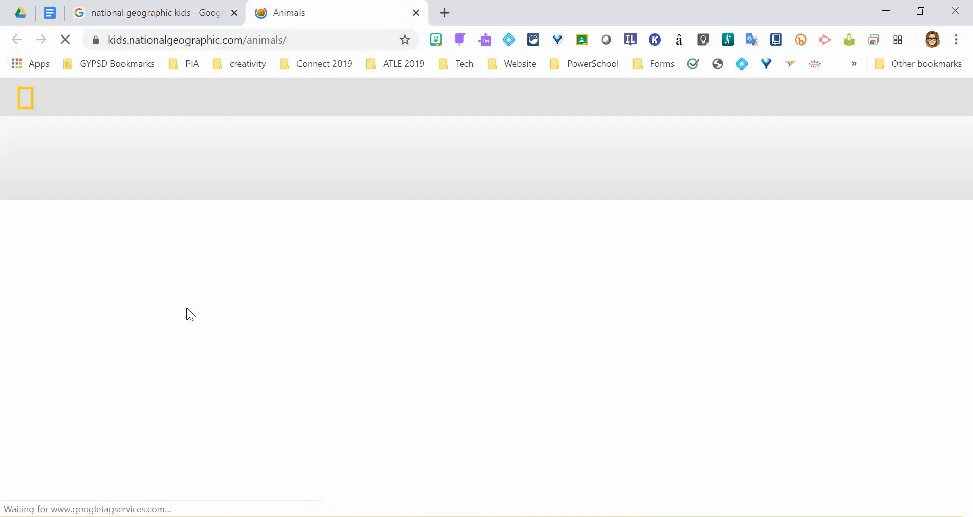
Step: Open the Aardvark article from the Mammals category and bring its introductory paragraph into view
scroll(186, 314, "down", 4)
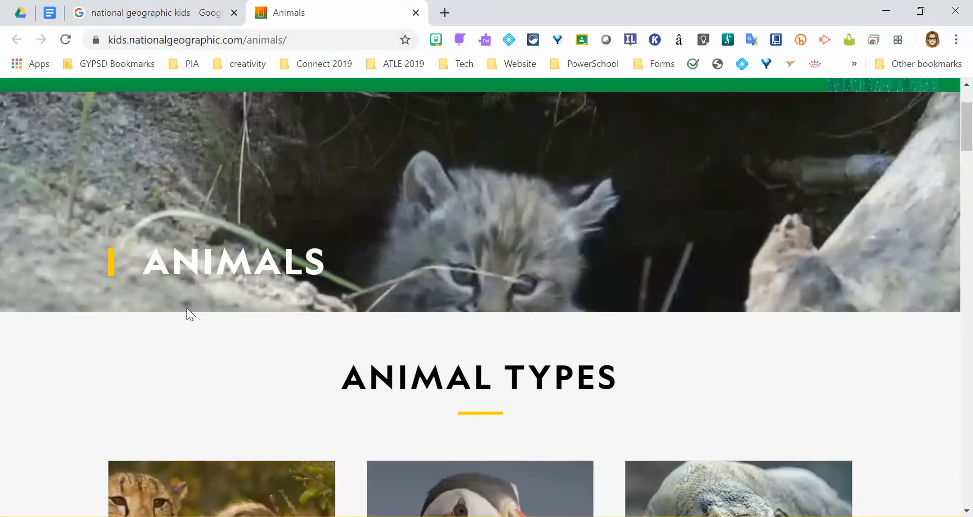
scroll(188, 314, "down", 3)
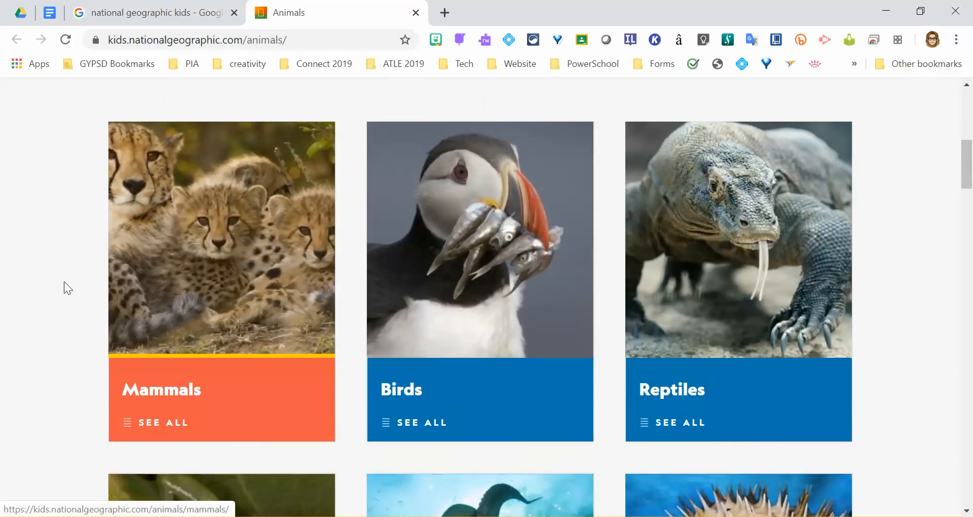
scroll(58, 279, "down", 1)
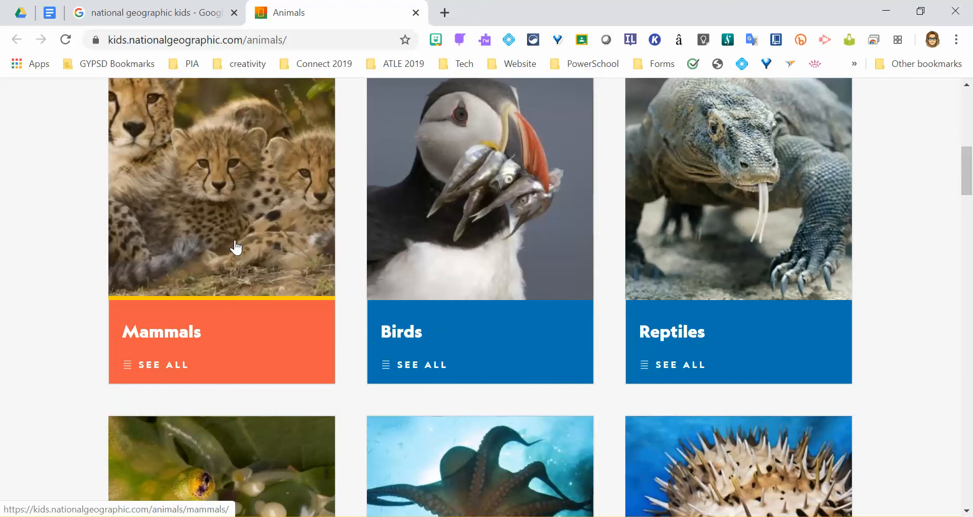
left_click(236, 248)
scroll(236, 247, "down", 8)
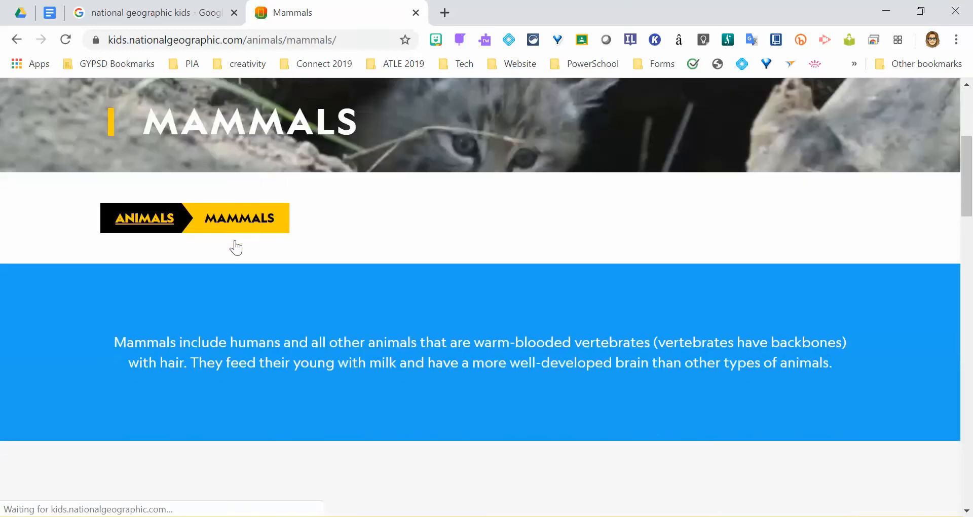
scroll(235, 247, "down", 12)
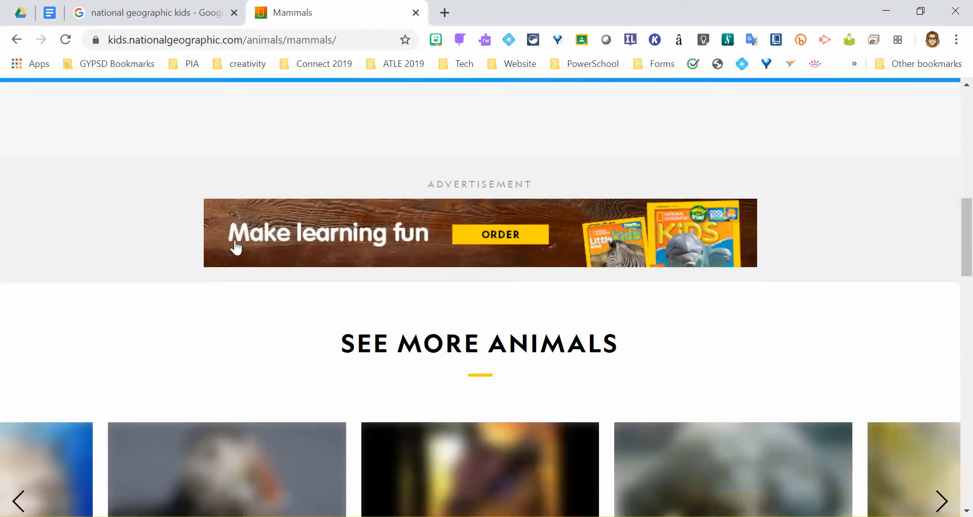
scroll(236, 247, "up", 3)
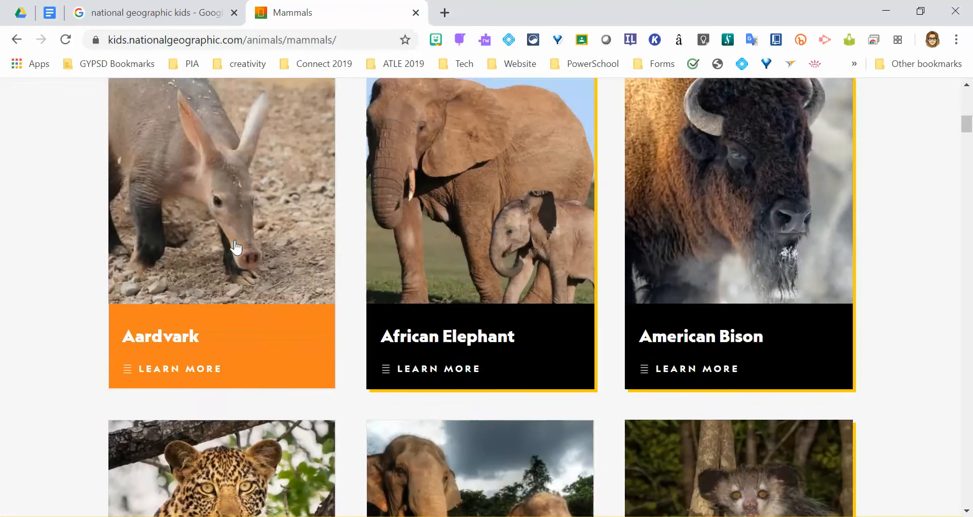
left_click(169, 363)
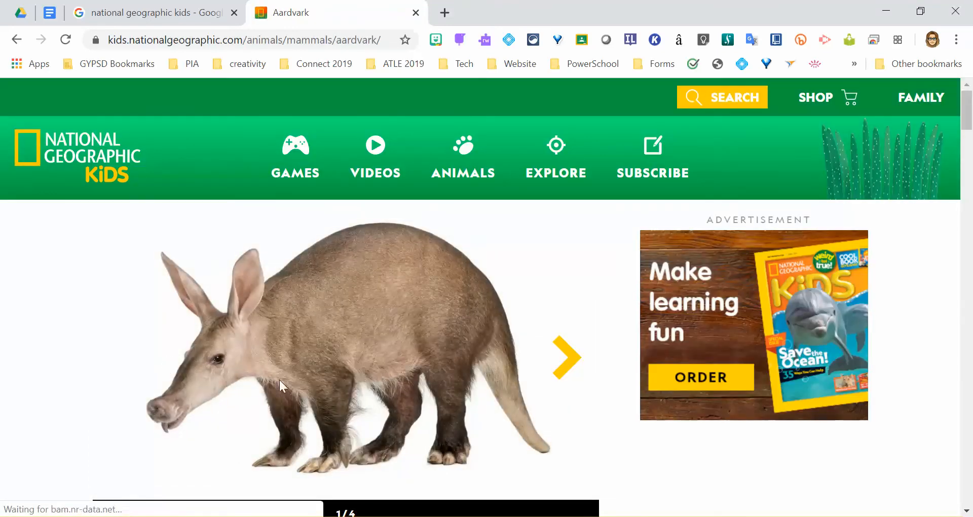
scroll(615, 420, "down", 3)
scroll(616, 421, "down", 3)
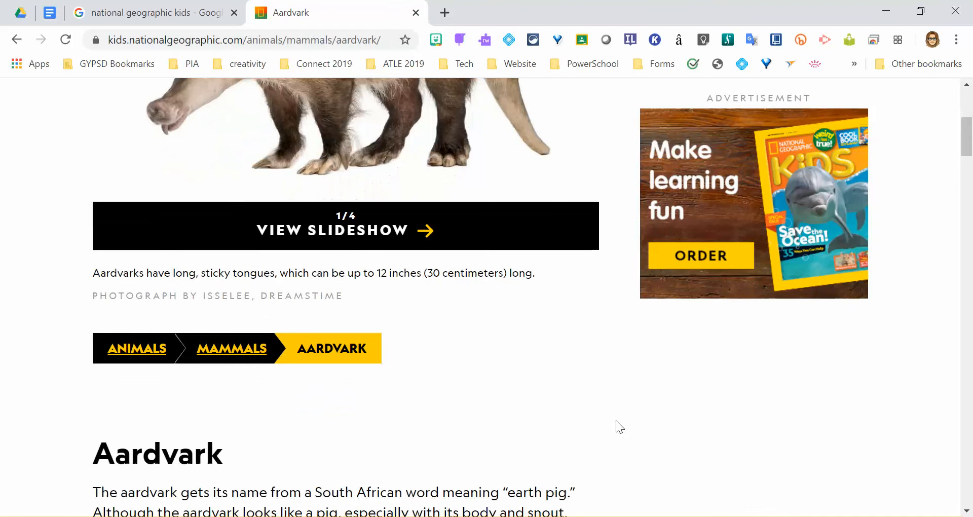
scroll(615, 420, "down", 5)
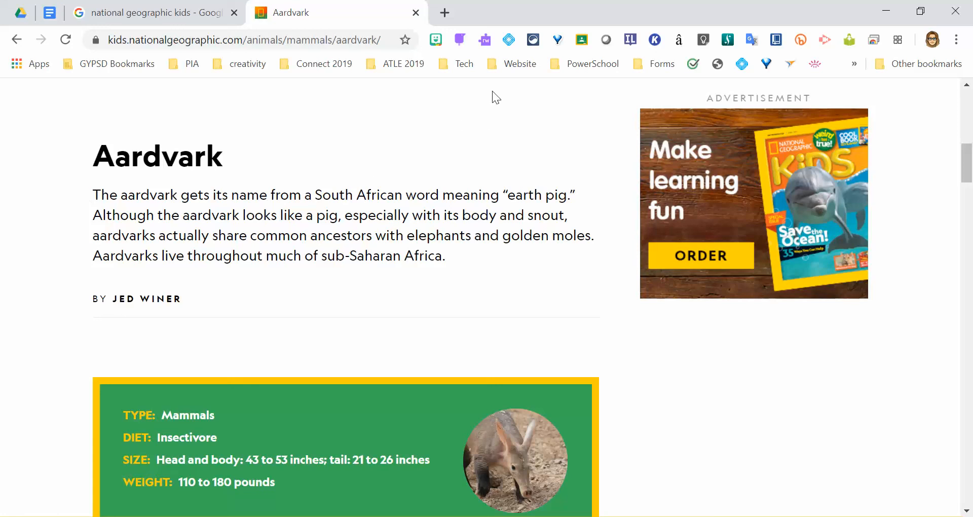
Step: Show the Read&Write toolbar on the article, have the paragraph read with Hover Speech, then stop it and turn Hover Speech off
left_click(488, 43)
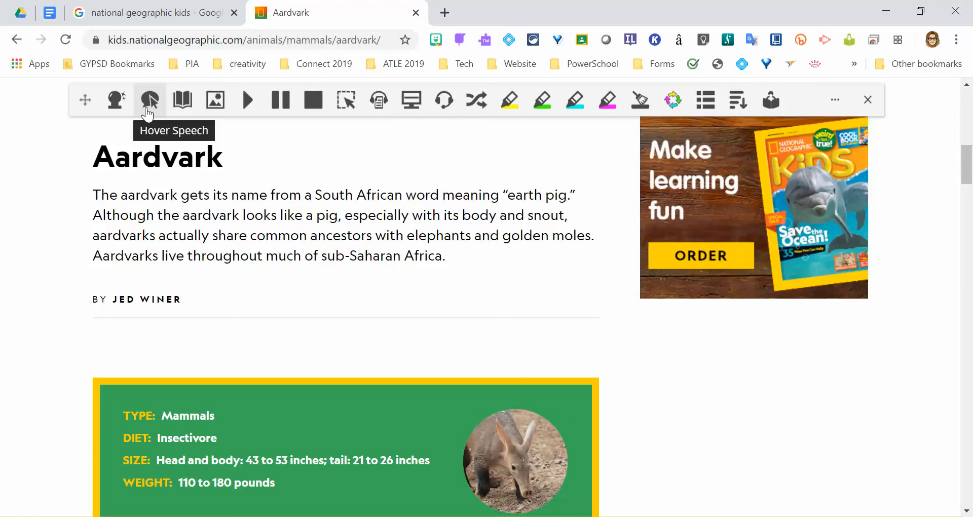
left_click(147, 113)
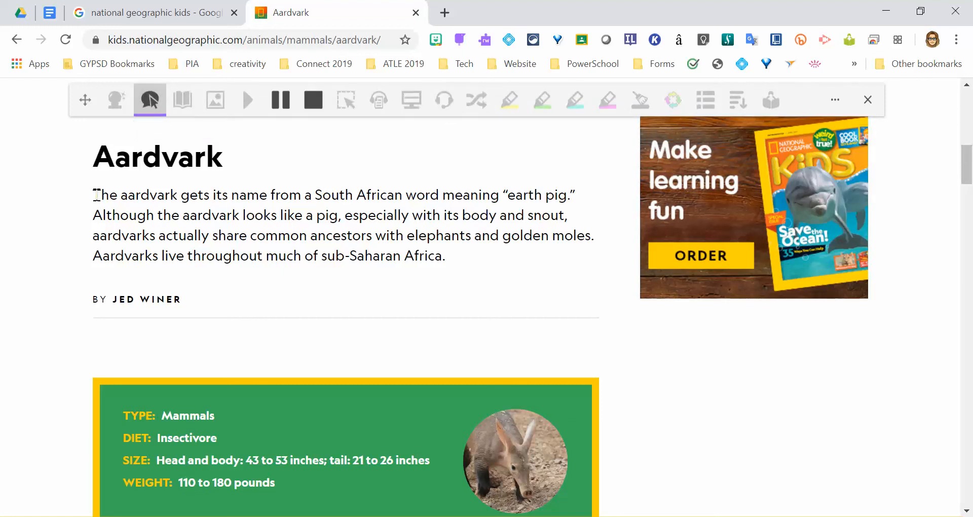
mouse_move(96, 194)
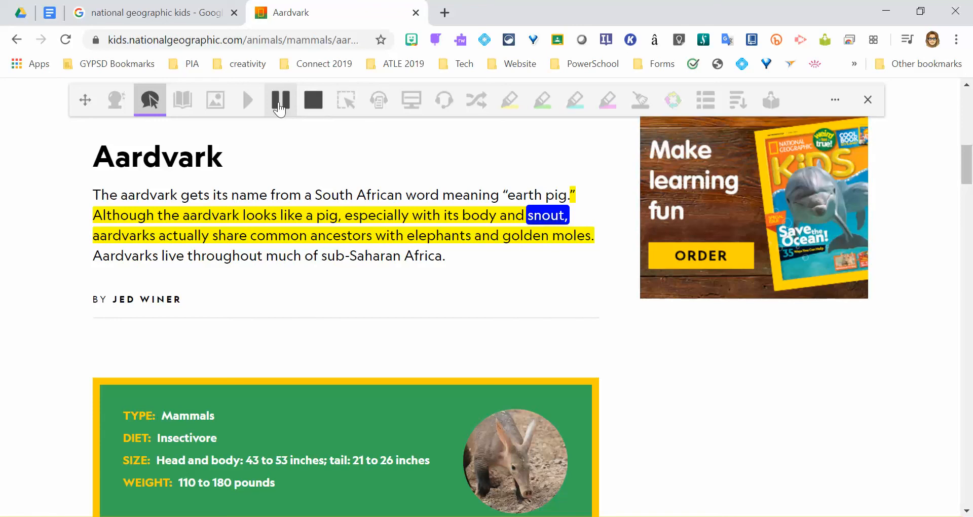
left_click(314, 114)
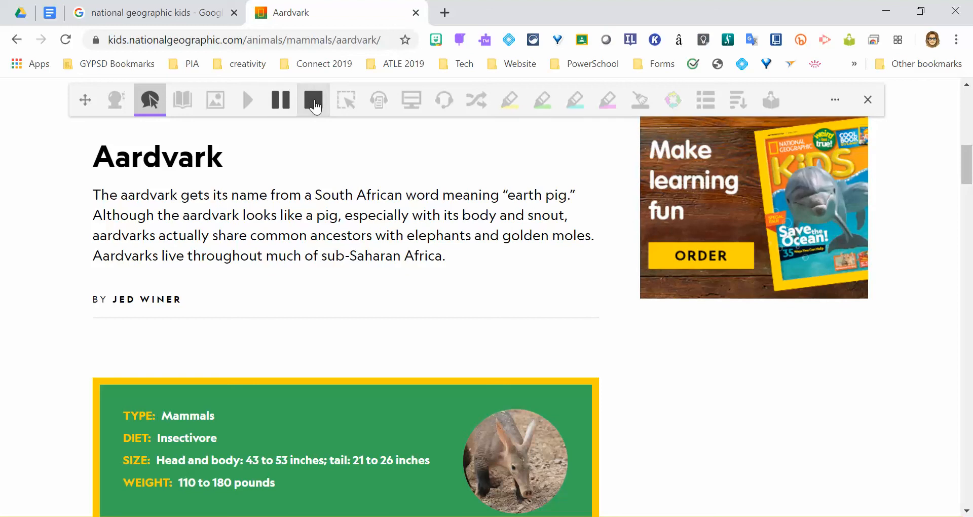
left_click(148, 103)
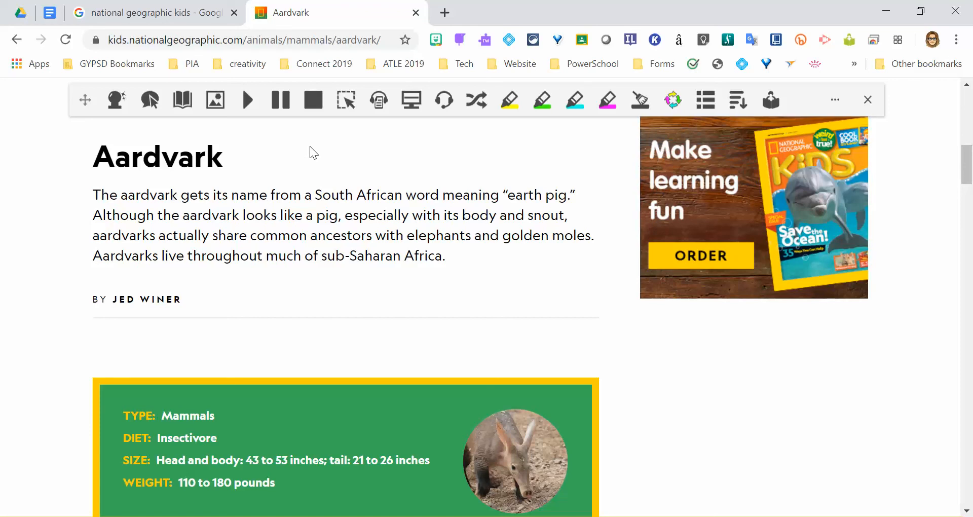
Step: Have the Aardvark introductory paragraph read aloud by framing it with the screenshot reader, and close the selection frame
left_click(343, 107)
left_click_drag(75, 175, 606, 270)
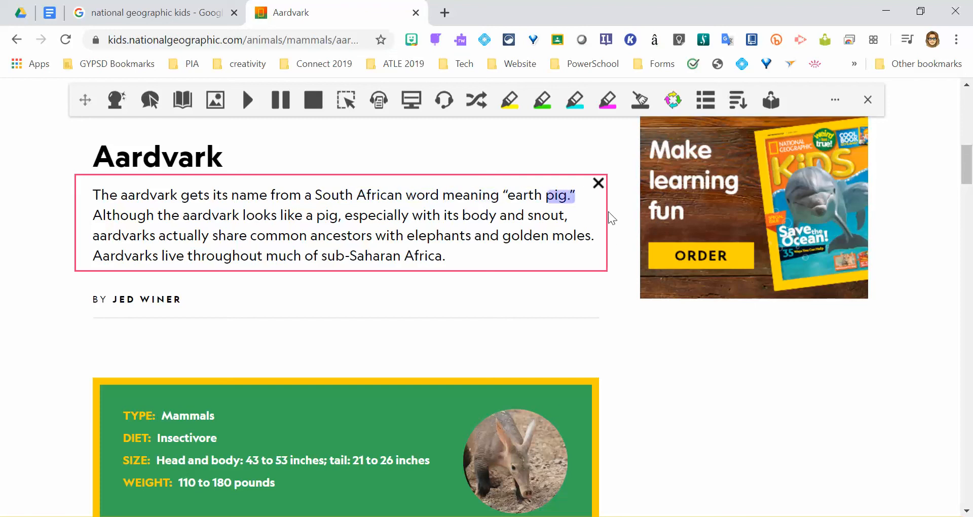
left_click(598, 183)
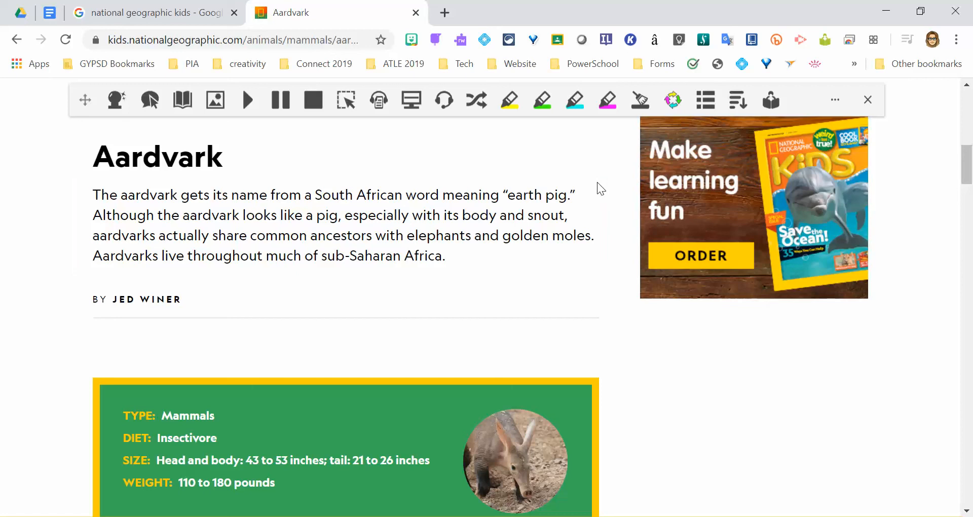